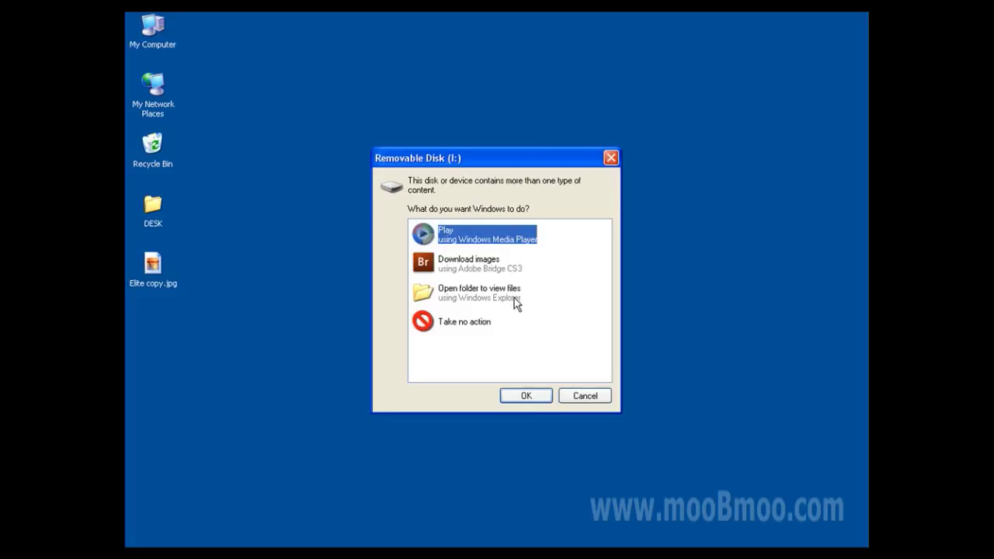
Choose 'Take no action' in the removable disk's AutoPlay prompt and confirm with OK.
left_click(446, 326)
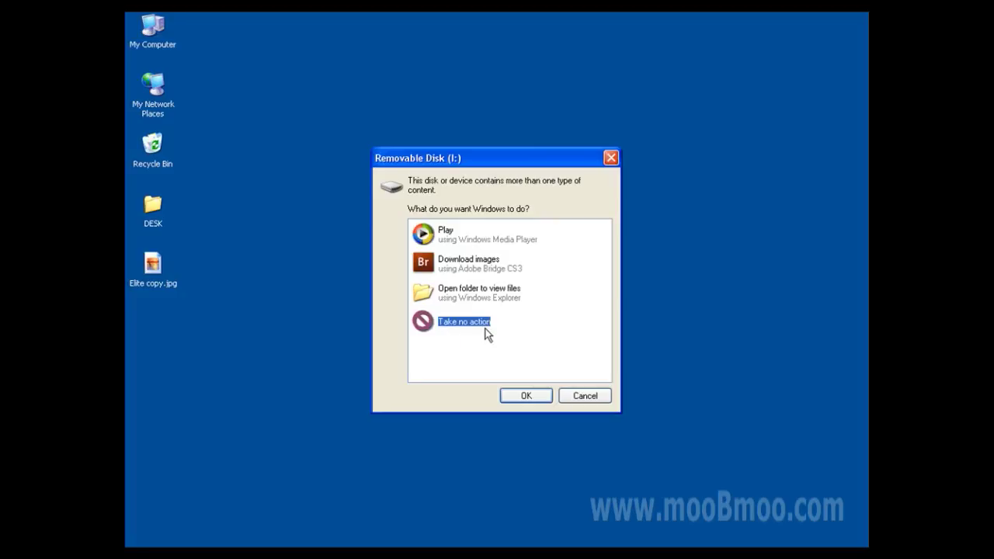
left_click(529, 401)
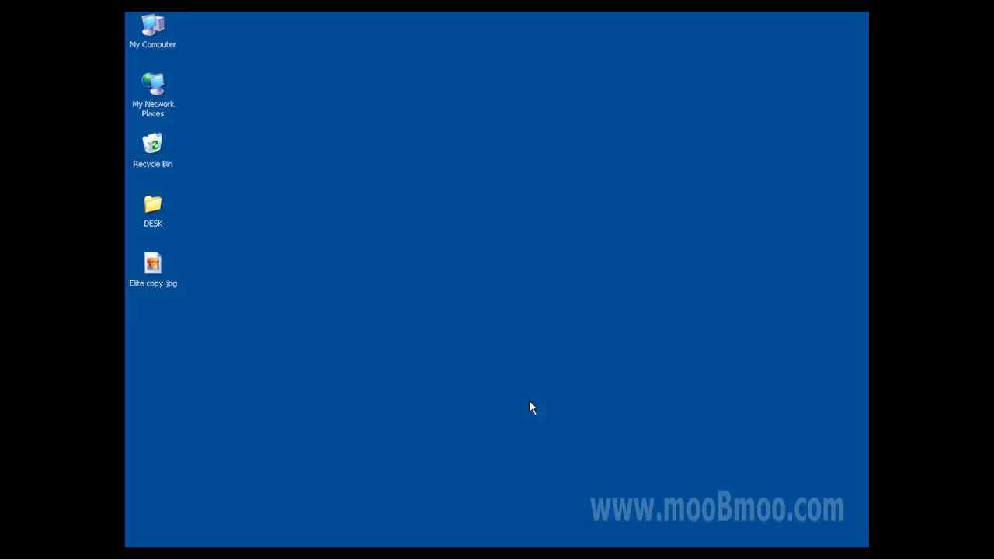
Start Adobe Premiere Pro CS4 from the Windows Start menu.
key("super")
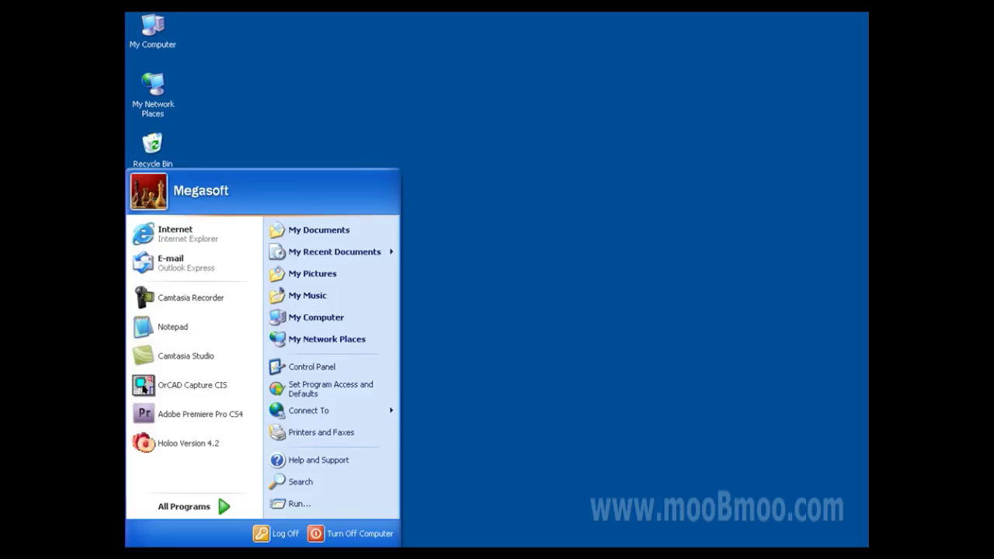
left_click(208, 415)
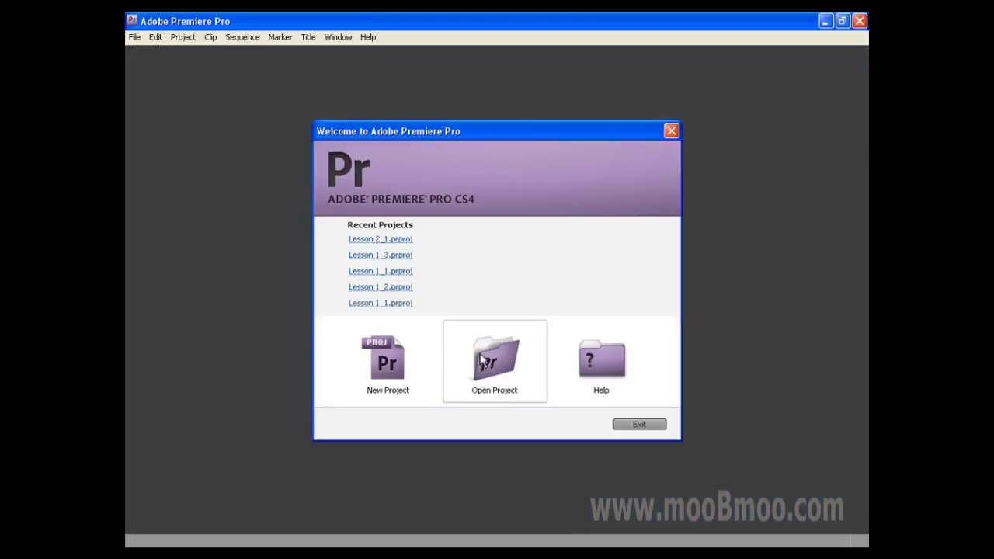
Open Lessons > Lesson 02 > Lesson 2.prproj and accept converting it to Lesson 2_2.
left_click(511, 389)
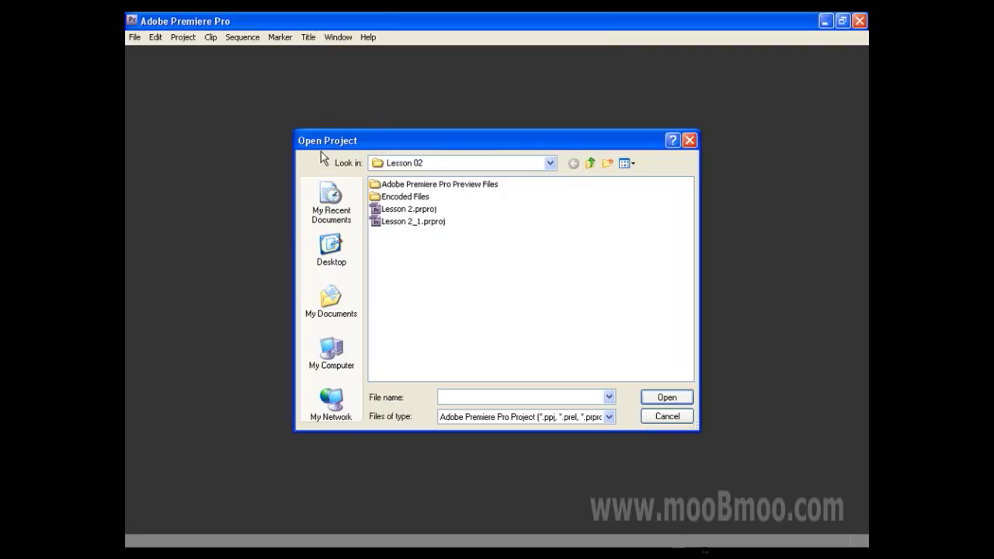
left_click(590, 163)
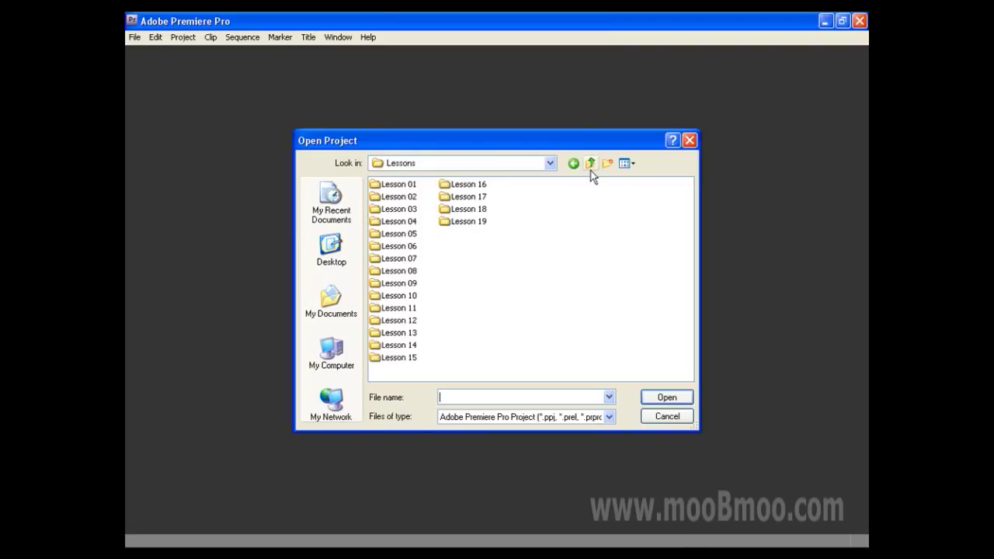
double_click(405, 199)
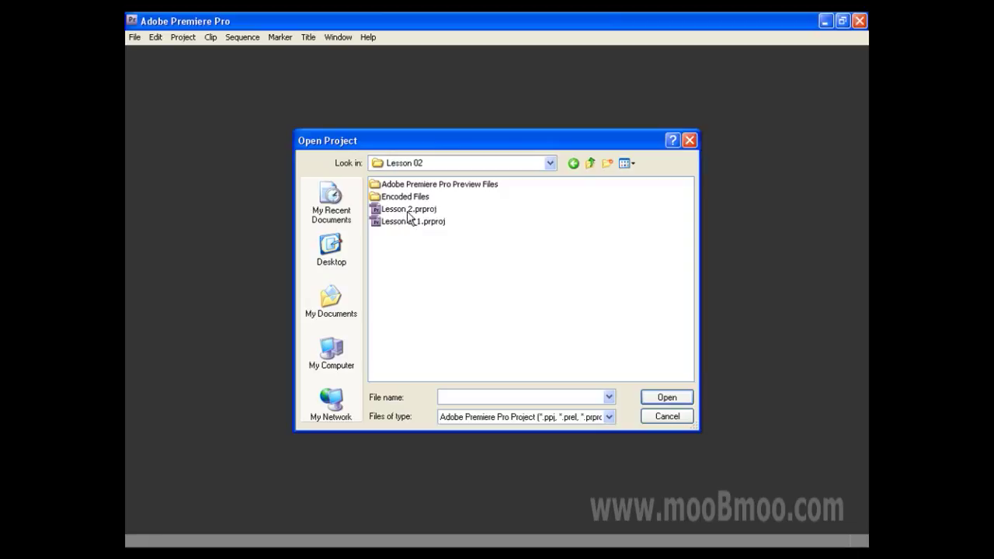
double_click(407, 211)
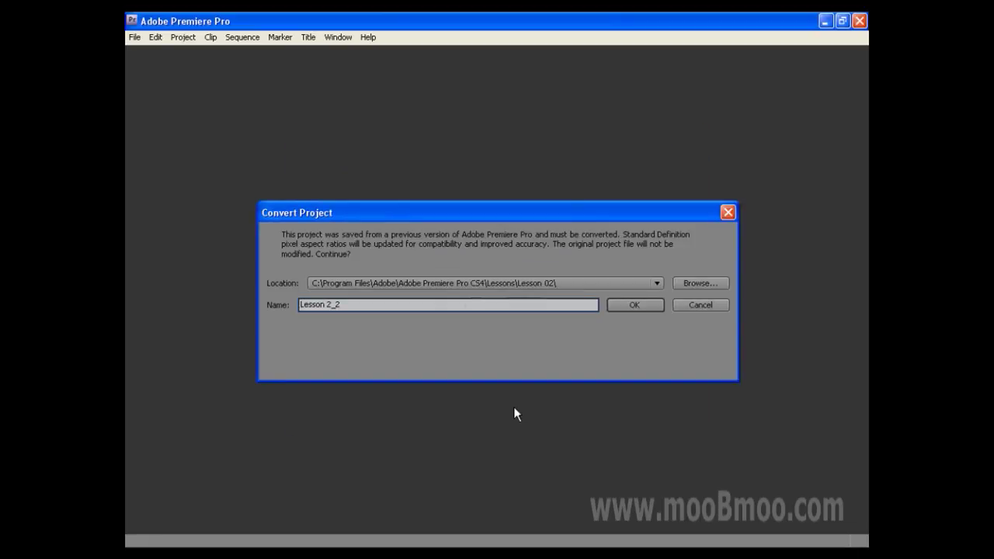
left_click(628, 304)
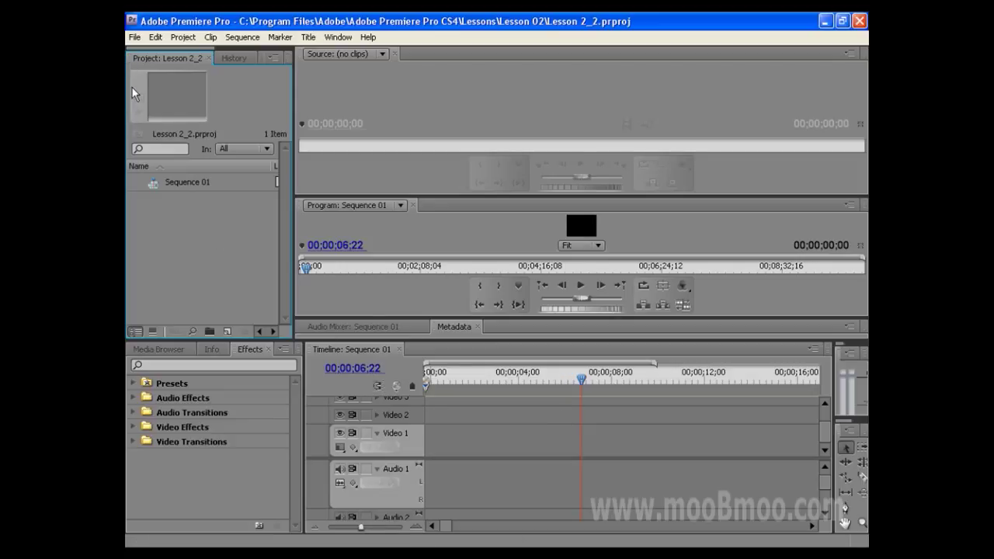
Choose File > Capture to bring up the Capture panel.
left_click(135, 37)
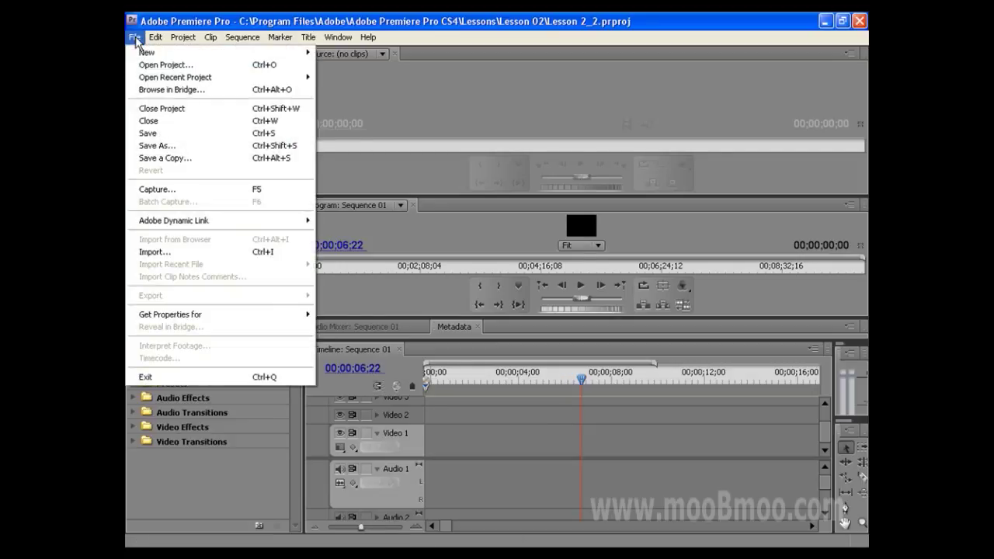
left_click(191, 194)
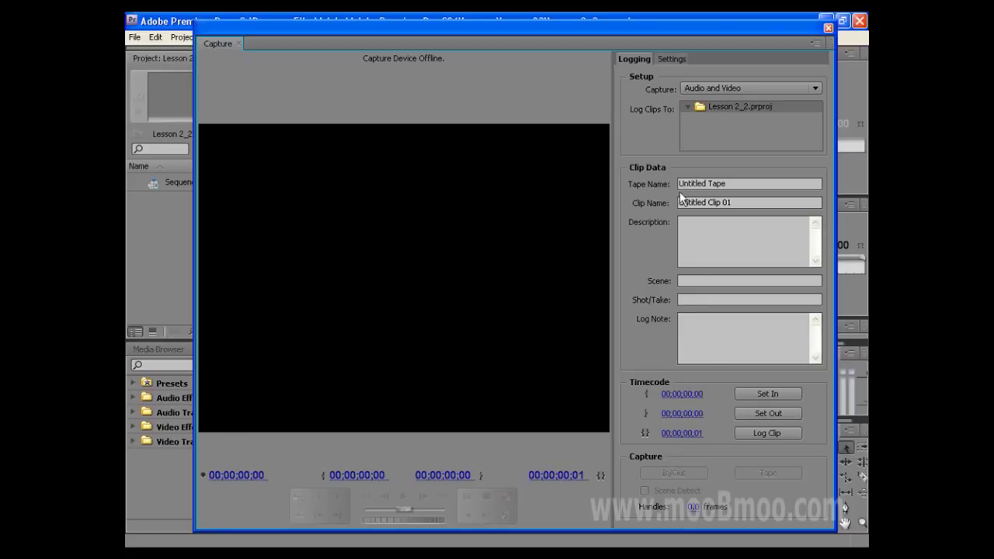
left_click_drag(732, 185, 678, 184)
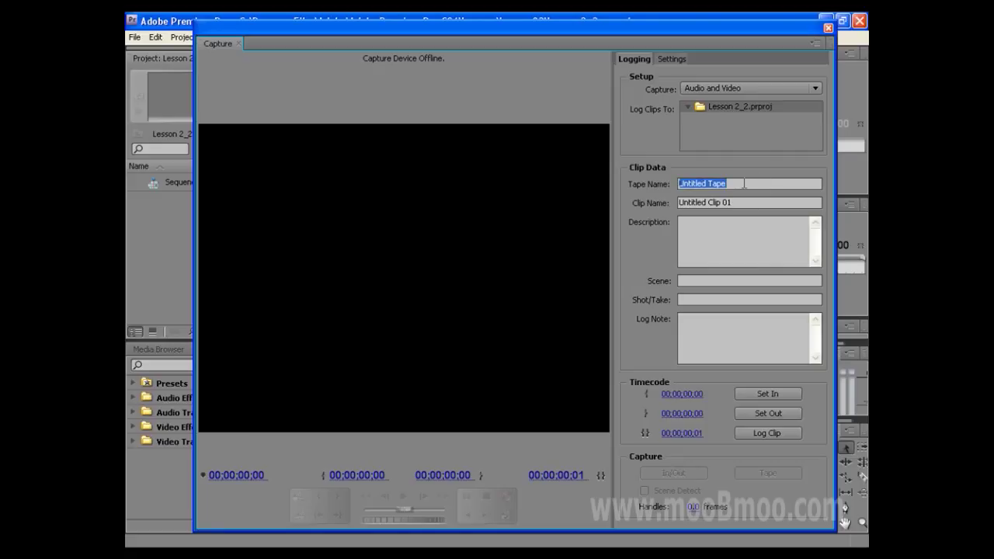
left_click(743, 183)
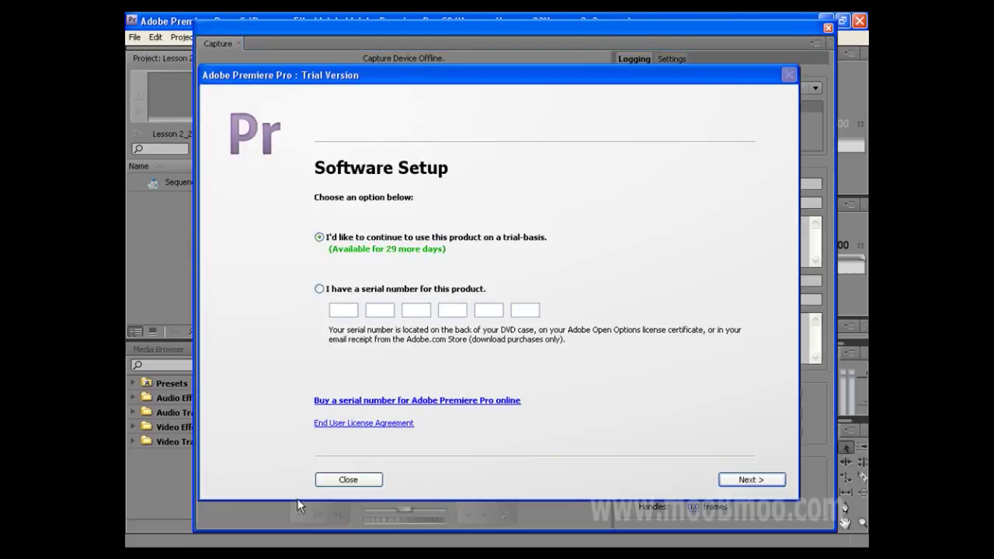
Close the Adobe Premiere Pro Trial Version Software Setup dialog.
left_click(354, 482)
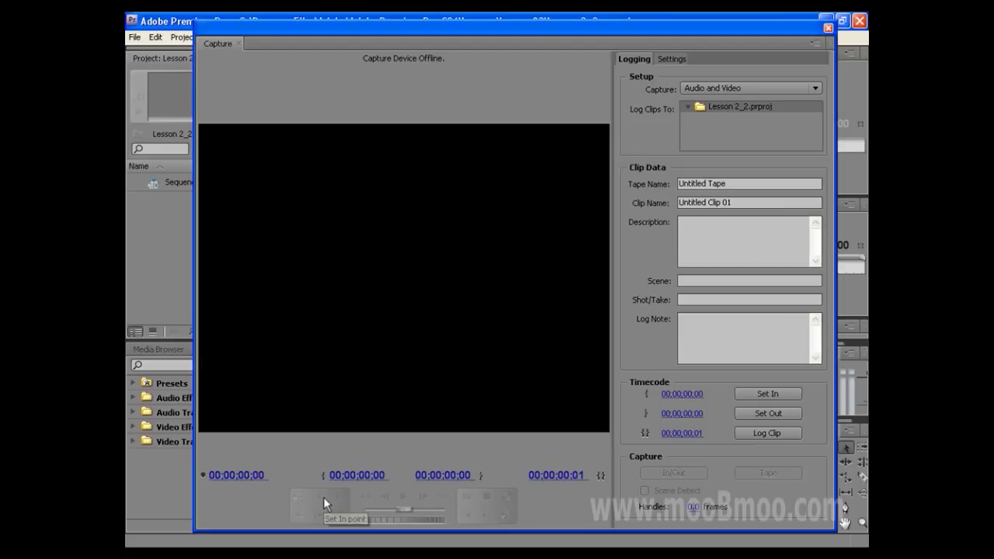